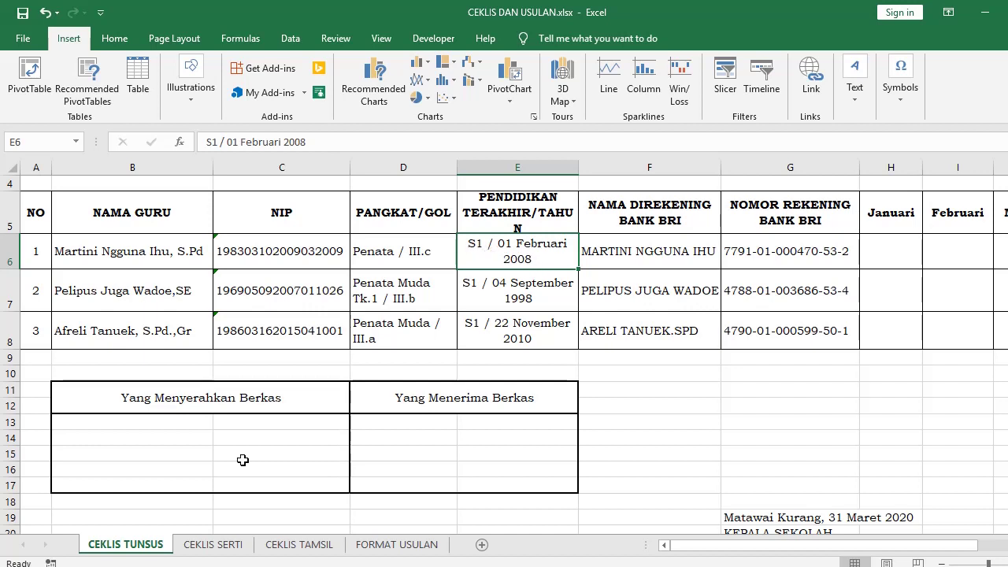
Compare FORMAT USULAN's empty G19 TANGGAL IJAZAH cell with the source dates on CEKLIS TUNSUS
click(387, 551)
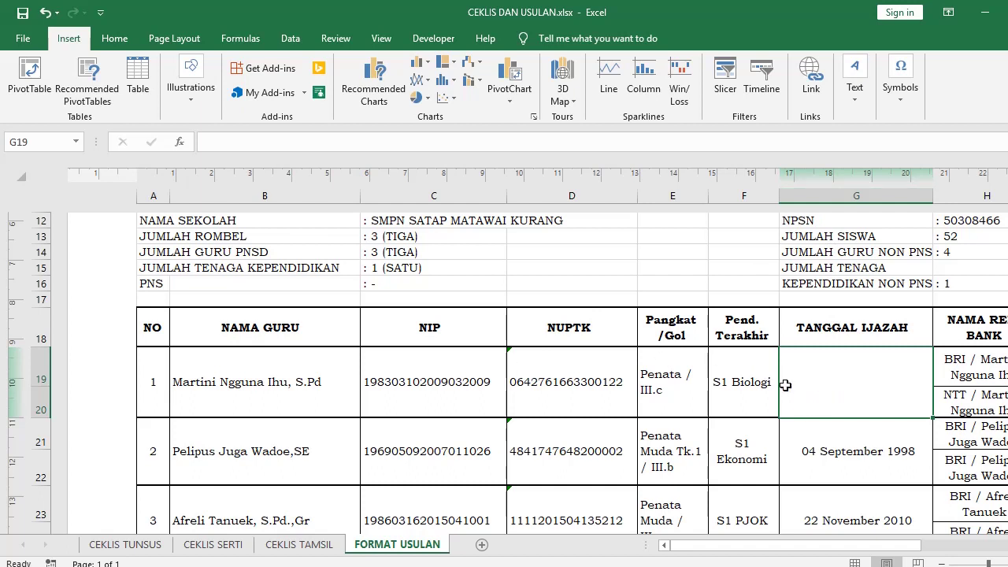
click(830, 383)
click(145, 545)
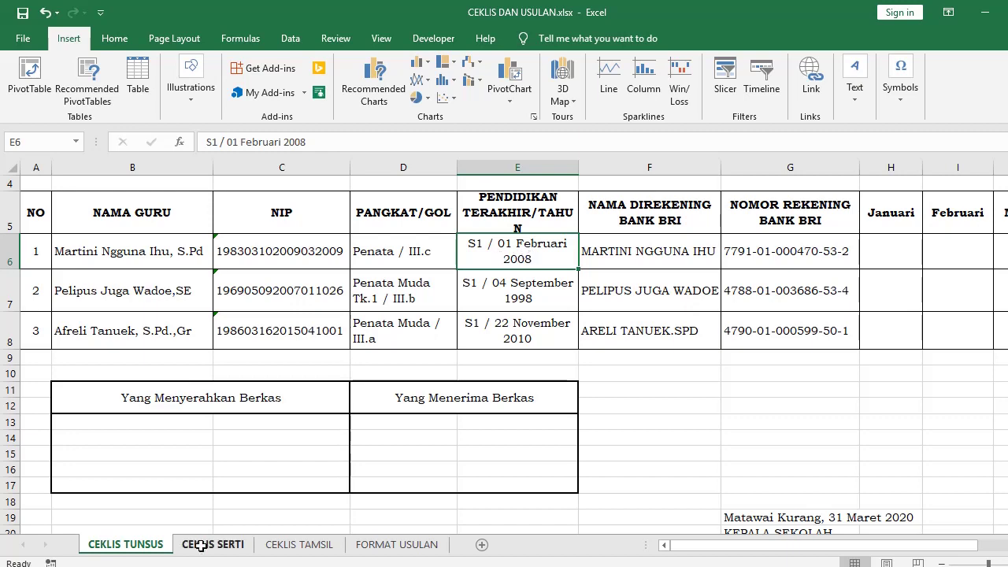
click(404, 545)
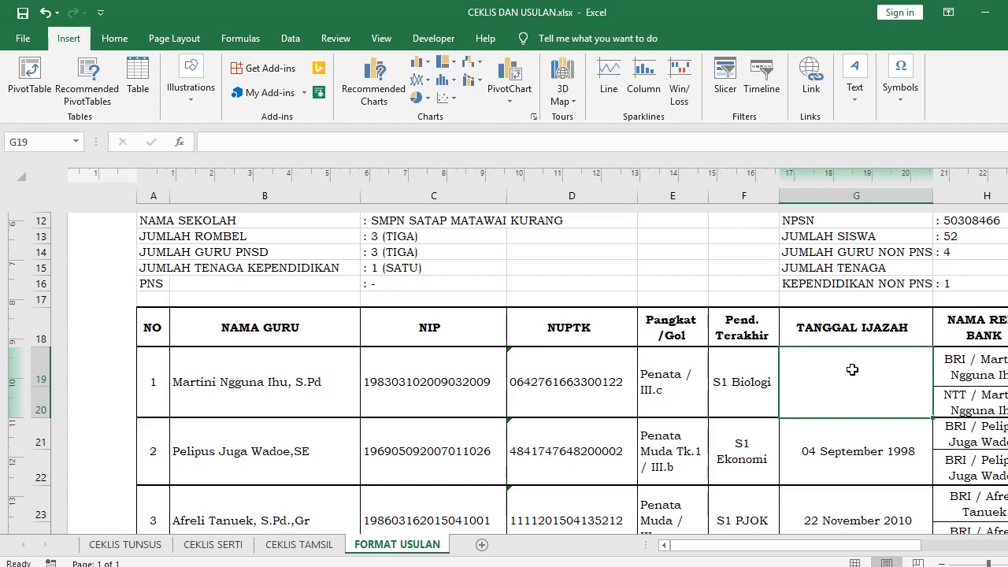
Begin a =RIGHT( formula in G19 and go to CEKLIS TUNSUS for its reference
text(=)
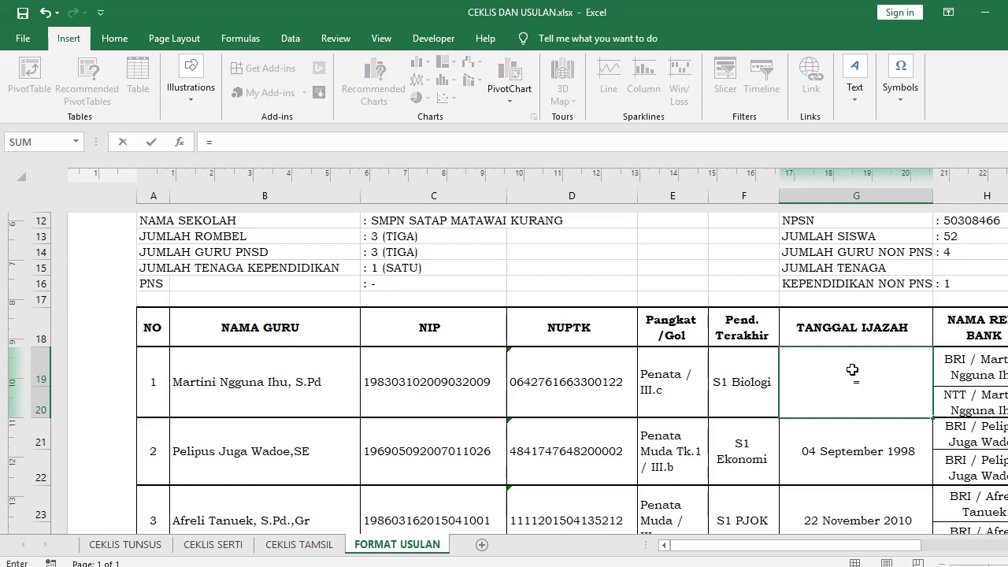
click(318, 143)
text(R)
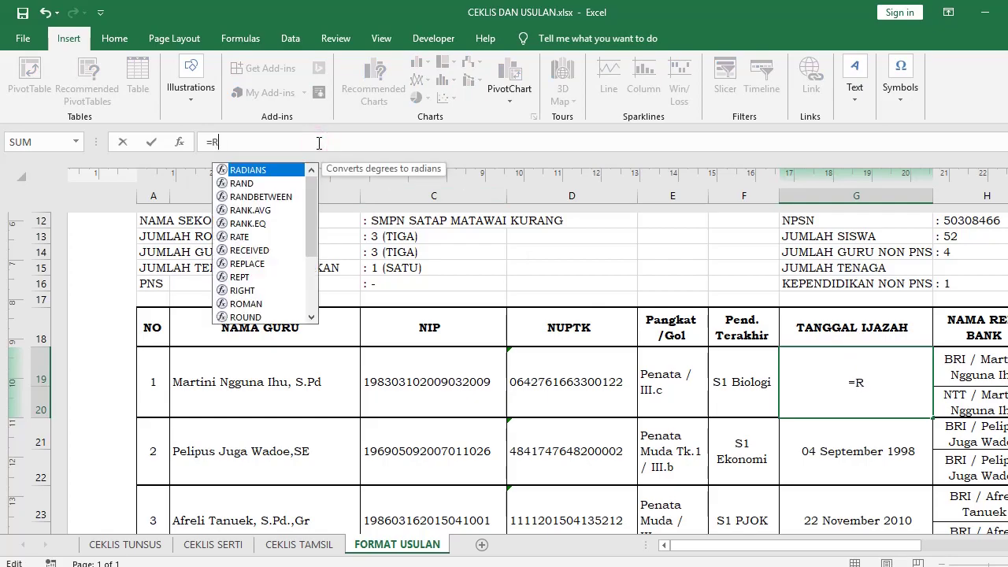
text(i)
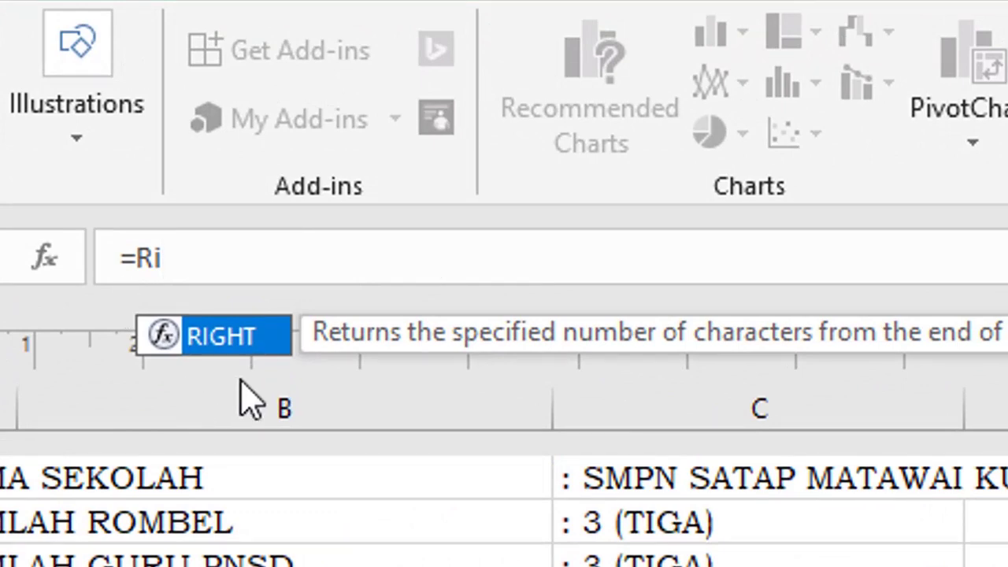
double_click(240, 347)
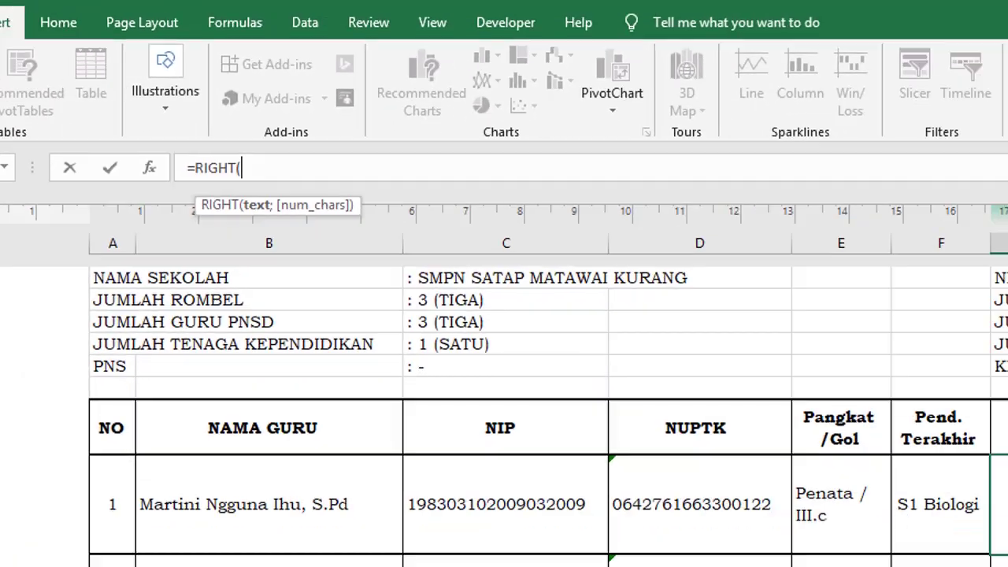
click(126, 543)
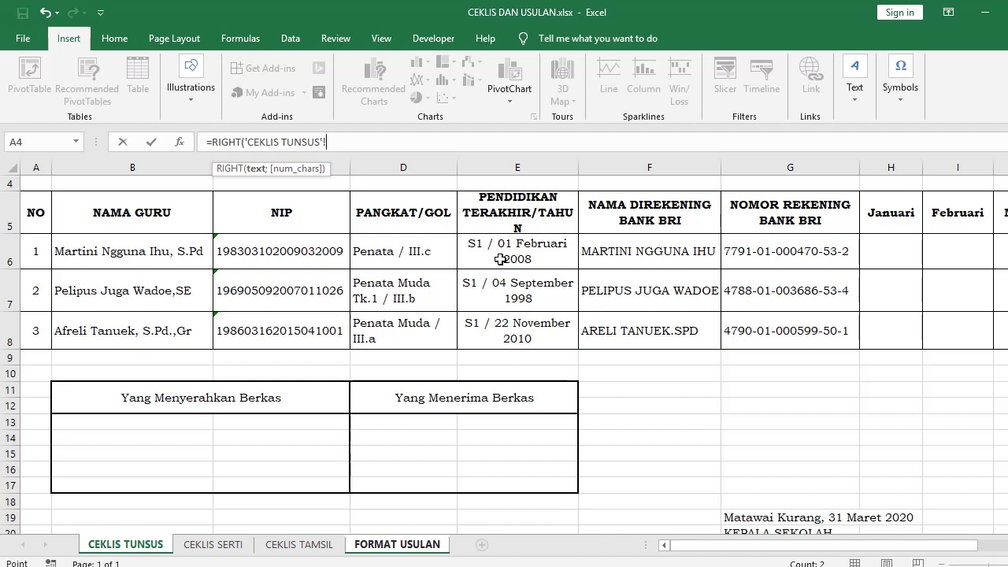
Complete =RIGHT('CEKLIS TUNSUS'!E6;LEN('CEKLIS TUNSUS'!E6)-5) so G19 shows 01 Februari 2008
click(500, 259)
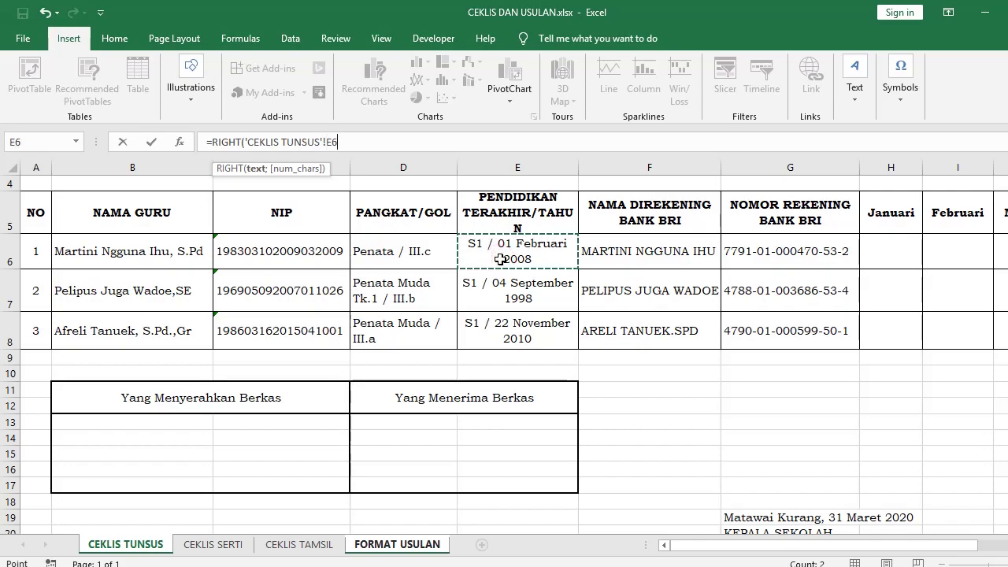
text(;)
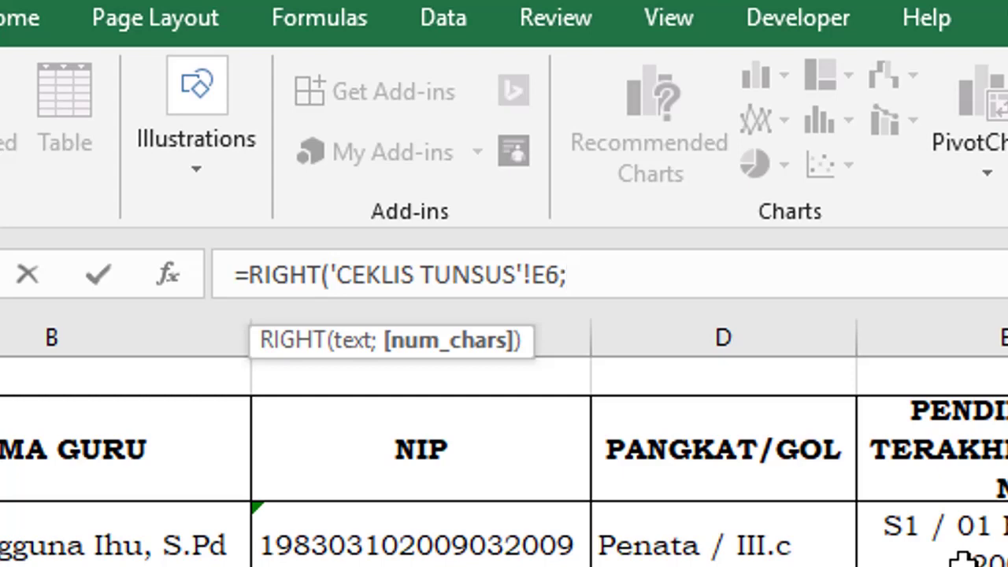
text(L)
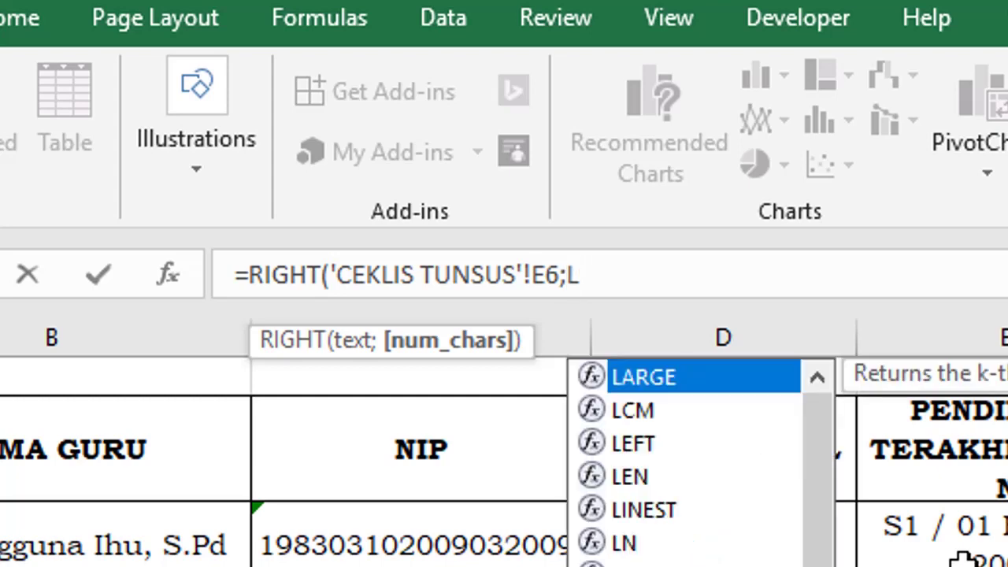
text(e)
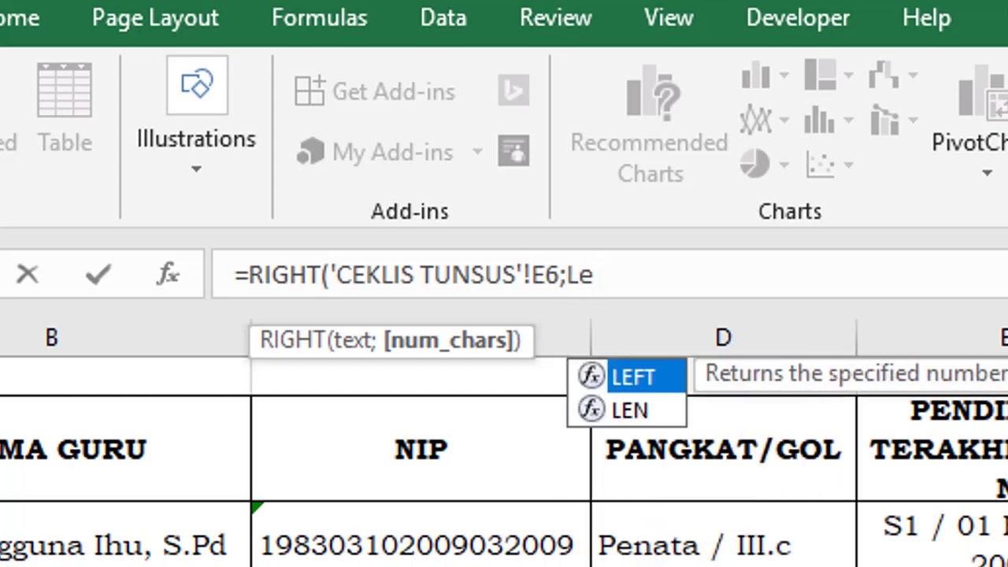
double_click(626, 412)
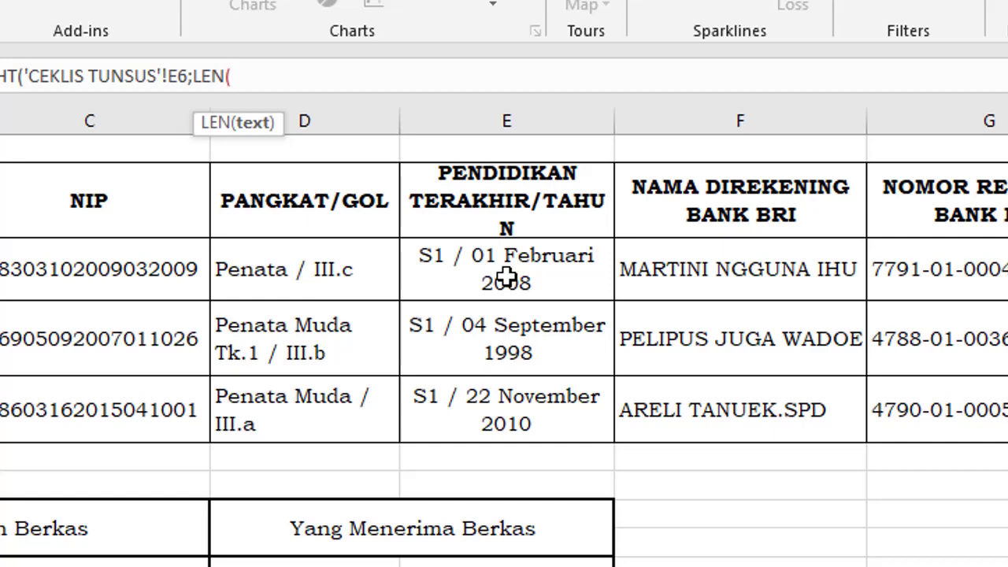
click(507, 278)
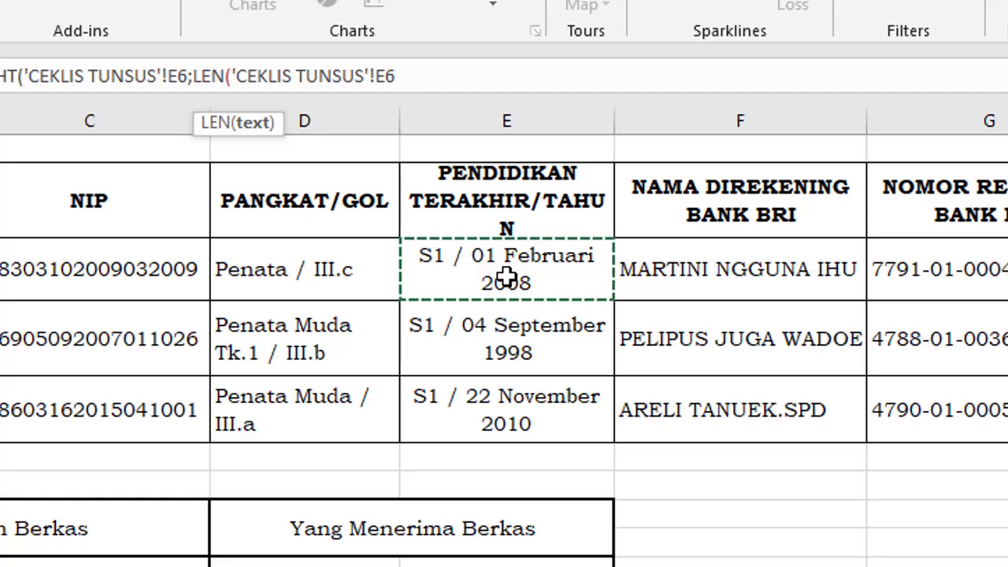
text())
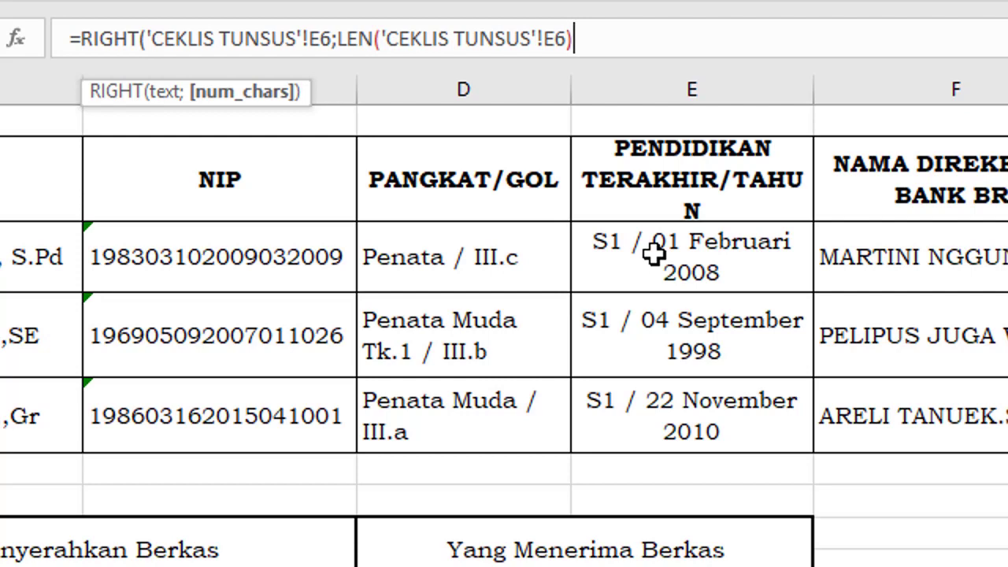
text(-)
text(5)
text())
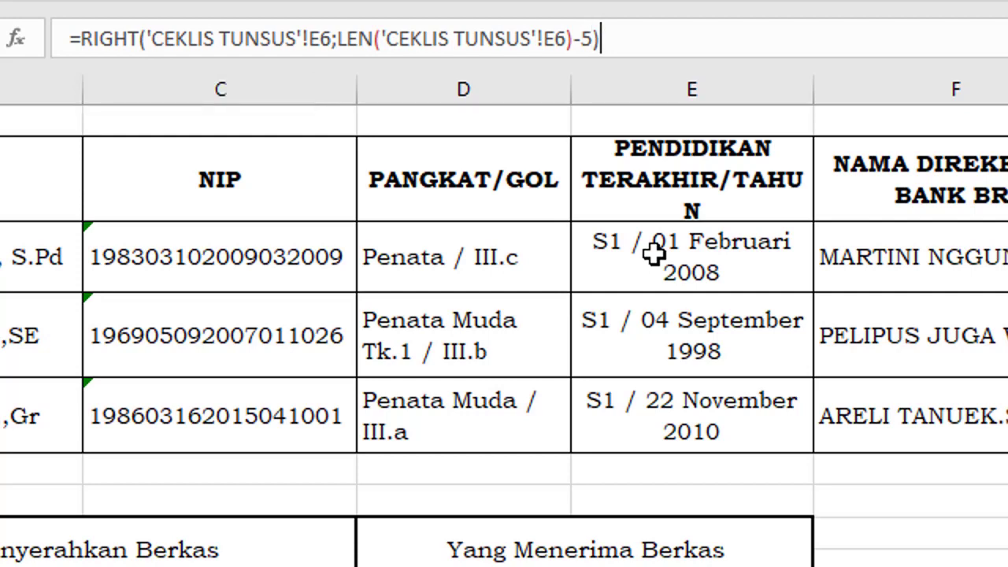
key(Return)
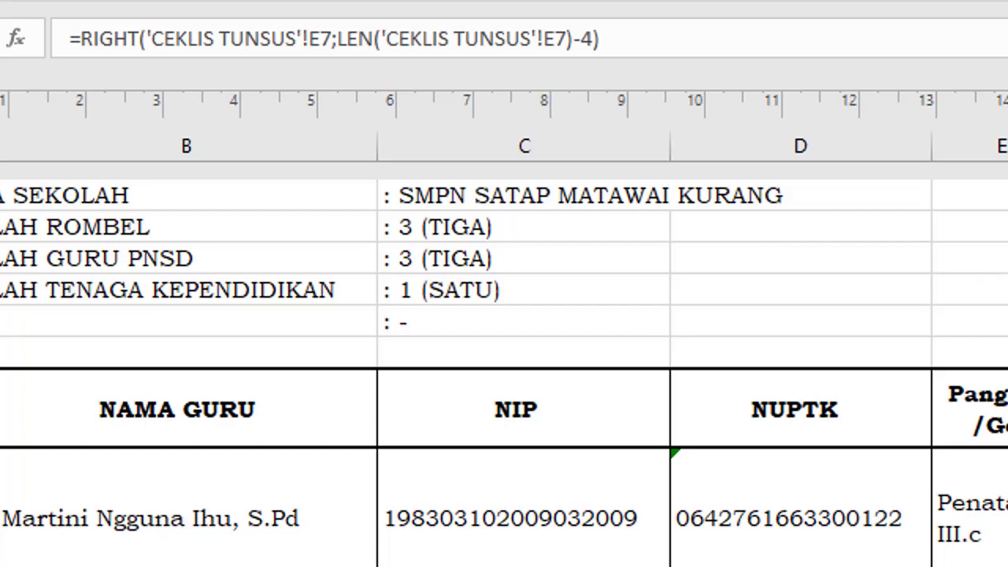
key(Up)
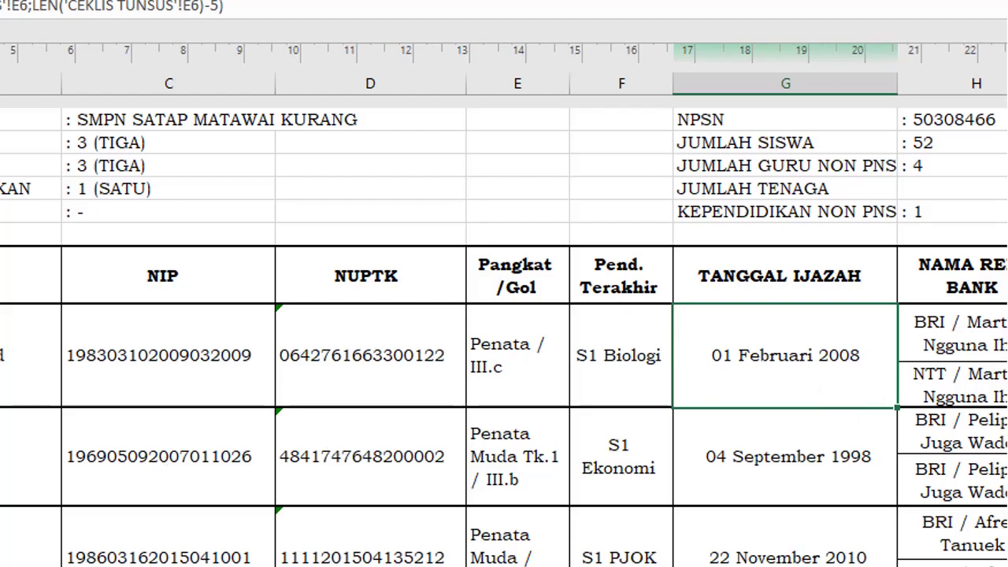
Change CEKLIS TUNSUS E6 to 05 Februari 2008 and verify FORMAT USULAN updates
key(ctrl+bracketleft)
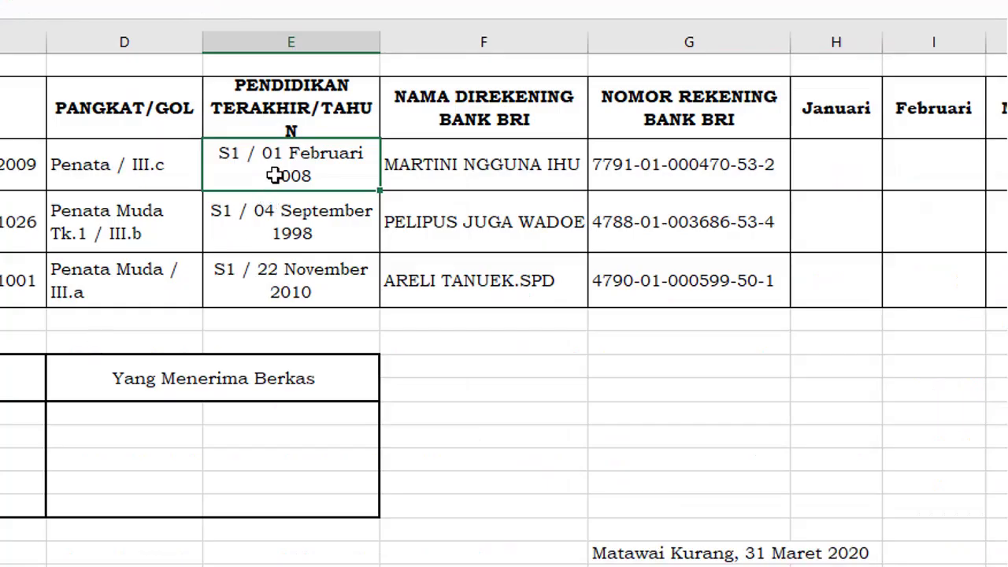
click(274, 176)
key(alt+h)
key(w)
key(BackSpace)
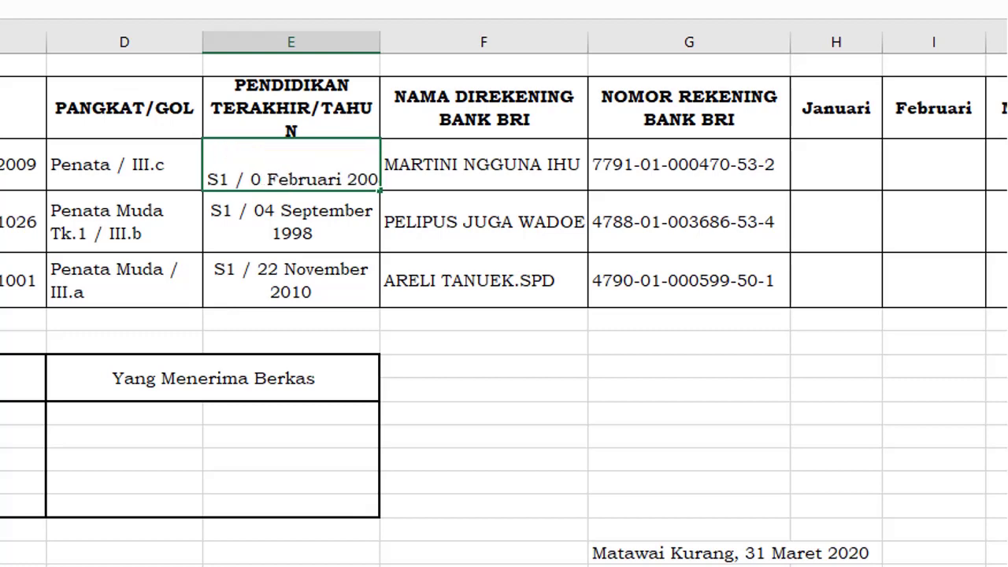
text(5)
key(Return)
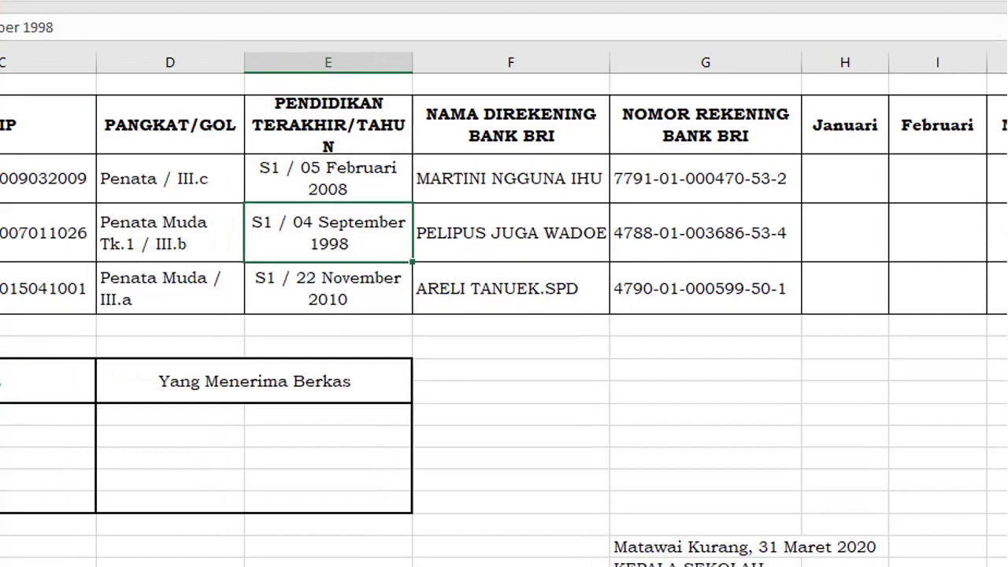
click(385, 544)
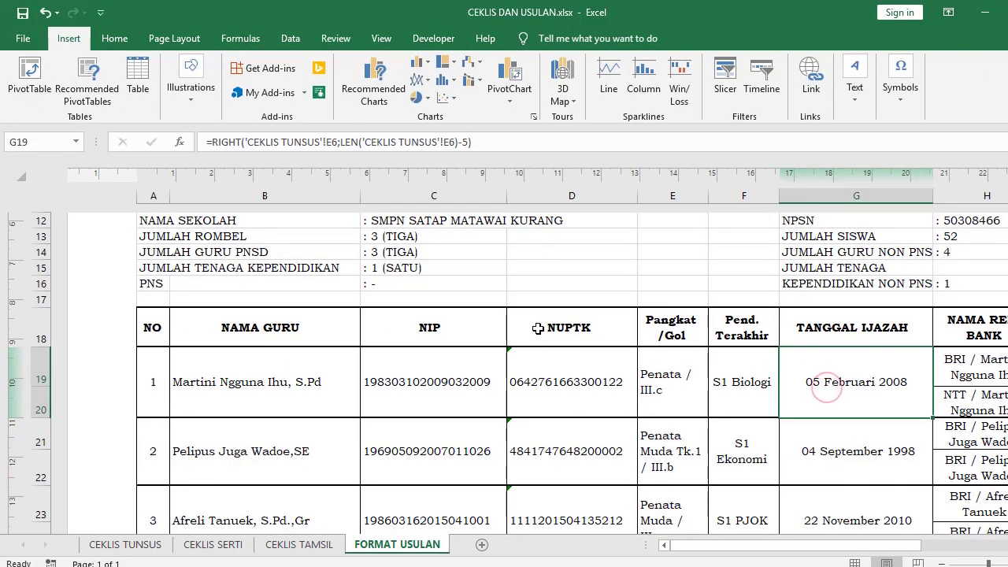
Restore CEKLIS TUNSUS E6 to 01 Februari 2008
click(130, 545)
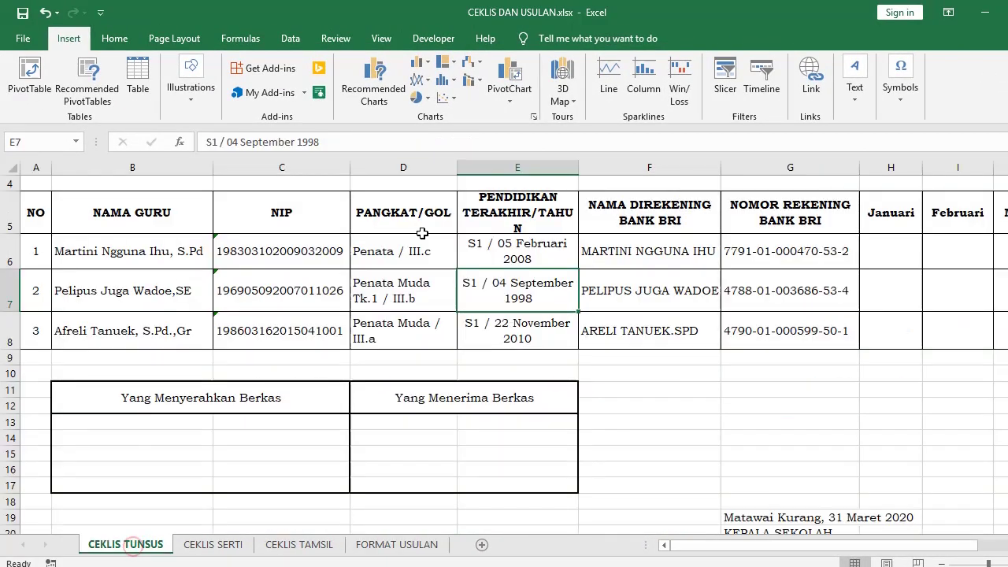
double_click(509, 248)
key(BackSpace)
text(1)
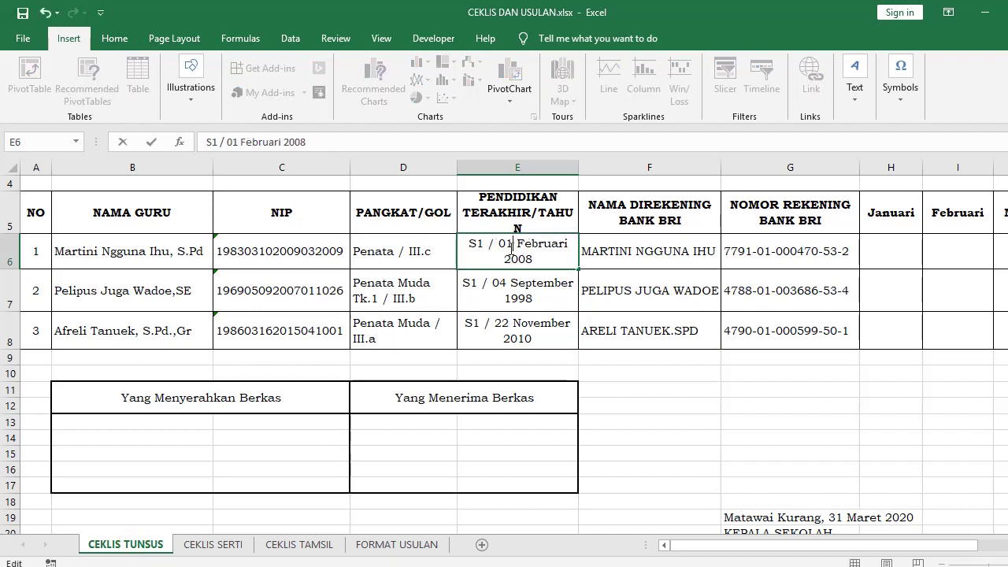
key(Return)
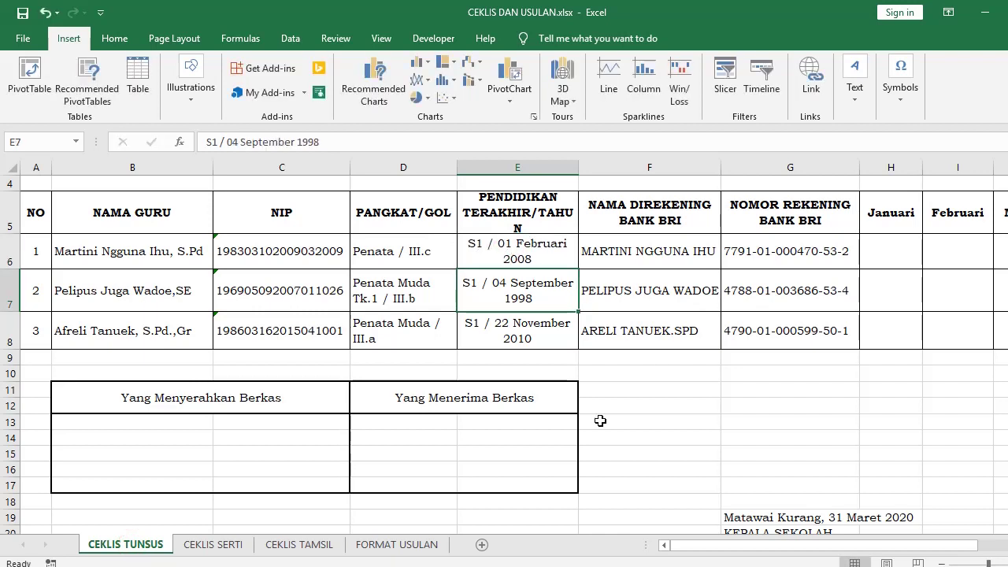